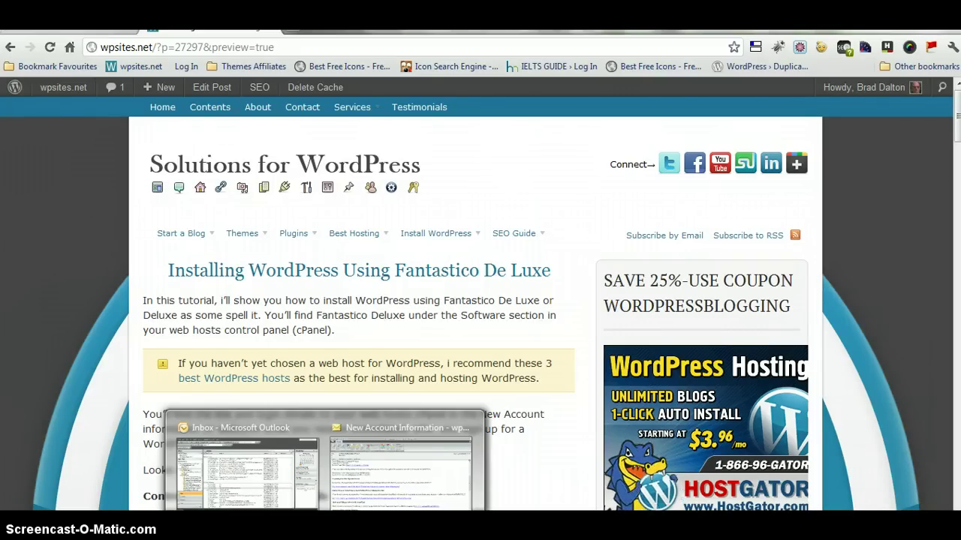
Bring up the 'New Account Information - wpsites.net' hosting email from the Outlook taskbar preview.
{"action": "left_click", "coordinate": [365, 495]}
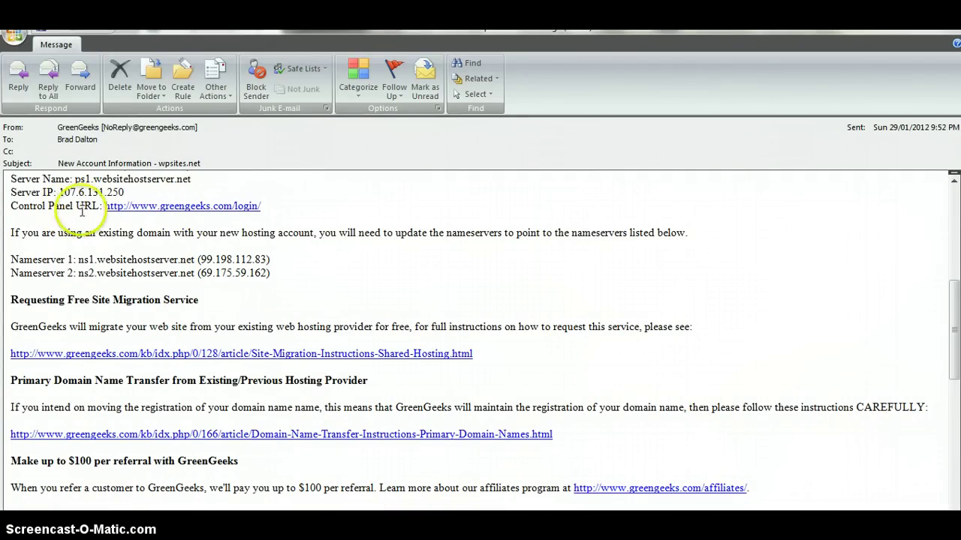
Follow the email's Control Panel link and log into the wpsites.net cPanel.
{"action": "left_click", "coordinate": [180, 210]}
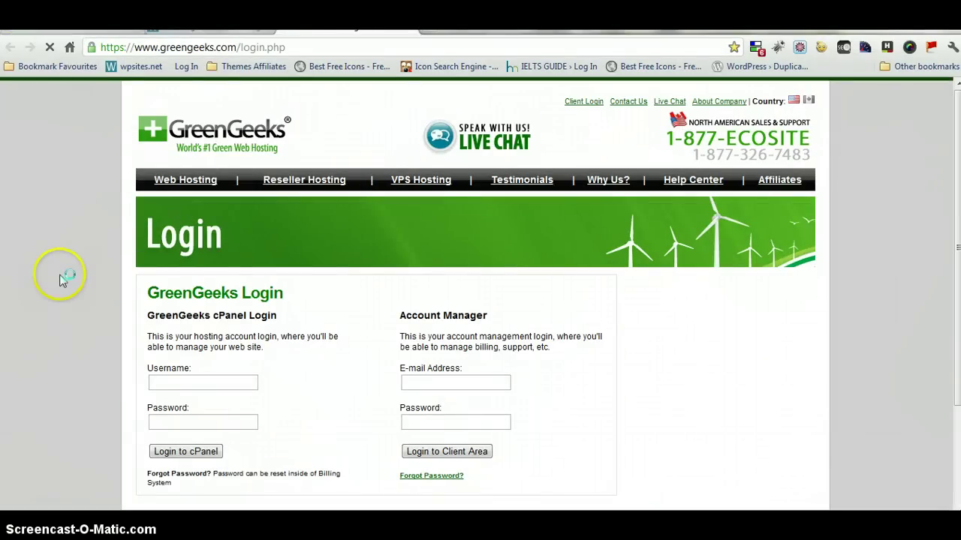
{"action": "left_click", "coordinate": [187, 451]}
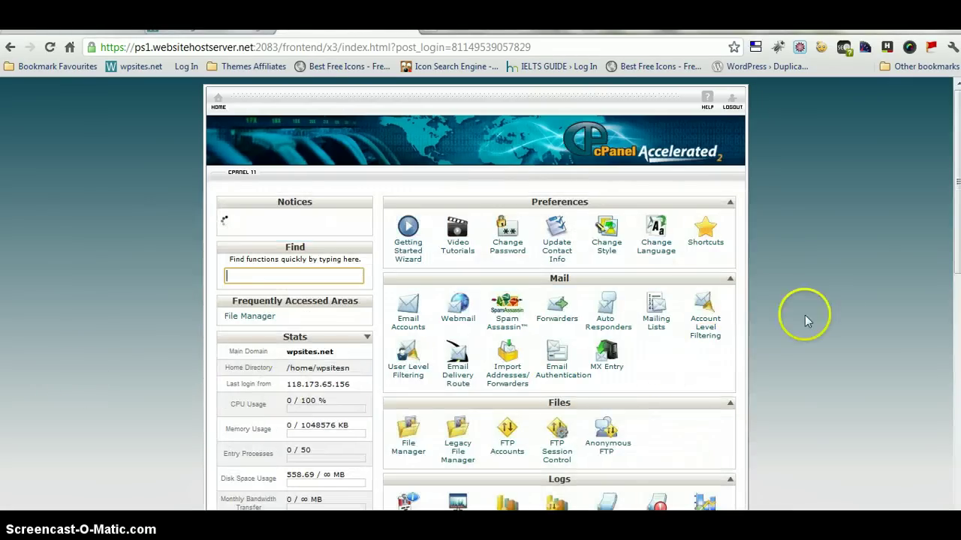
Scroll cPanel down to Software/Services and launch Fantastico De Luxe.
{"action": "left_click", "coordinate": [829, 310]}
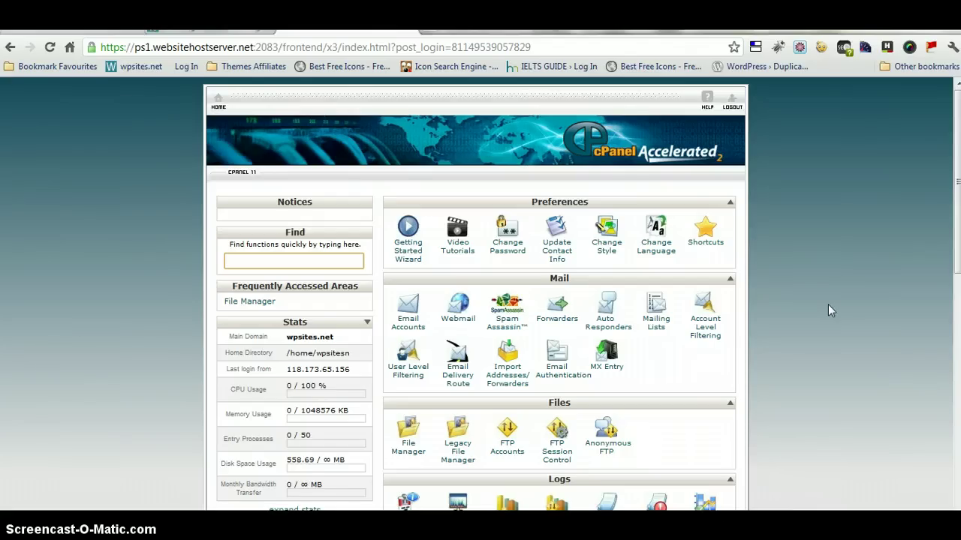
{"action": "left_click", "coordinate": [833, 301]}
{"action": "mouse_move", "coordinate": [957, 205]}
{"action": "left_mouse_down"}
{"action": "mouse_move", "coordinate": [957, 375]}
{"action": "mouse_move", "coordinate": [924, 413]}
{"action": "left_mouse_up"}
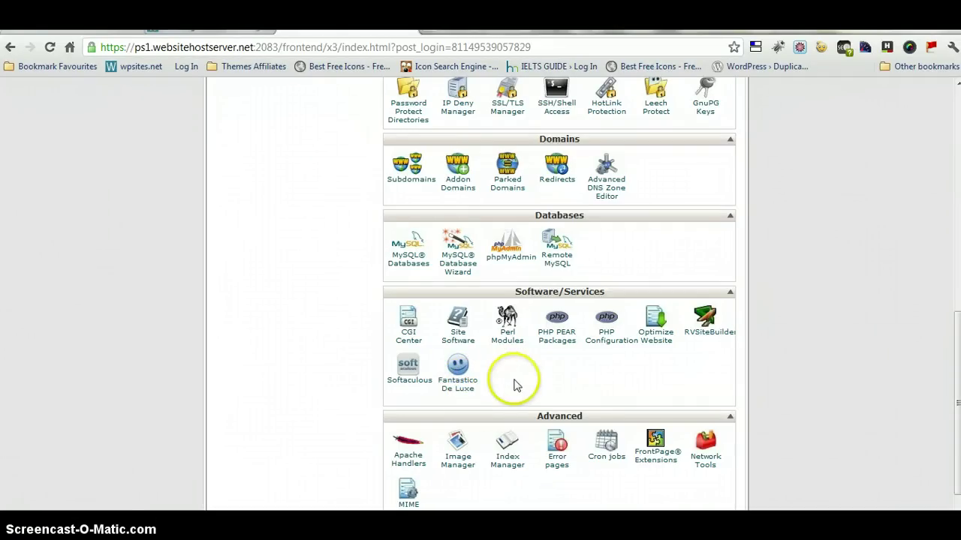
{"action": "left_click", "coordinate": [453, 385]}
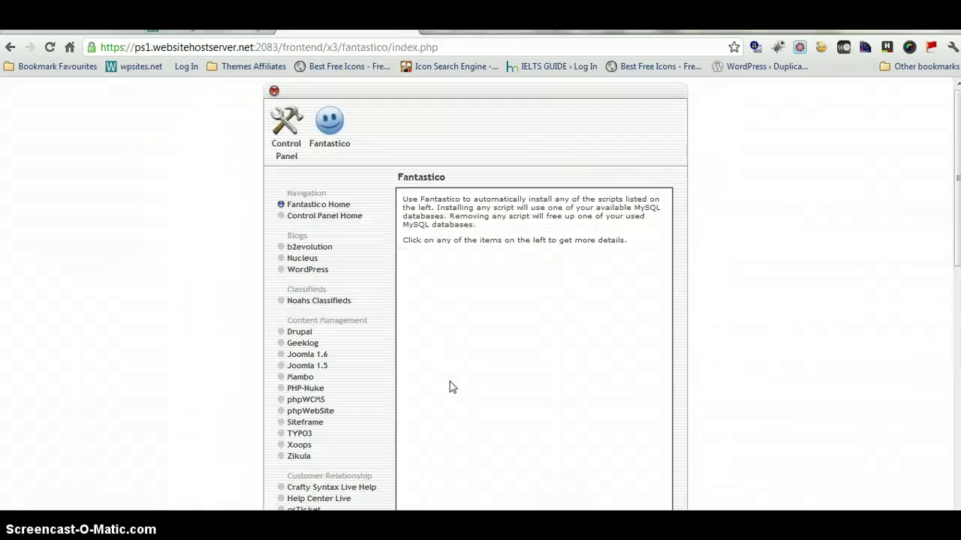
Choose WordPress under Blogs and start a New Installation.
{"action": "left_click", "coordinate": [303, 272]}
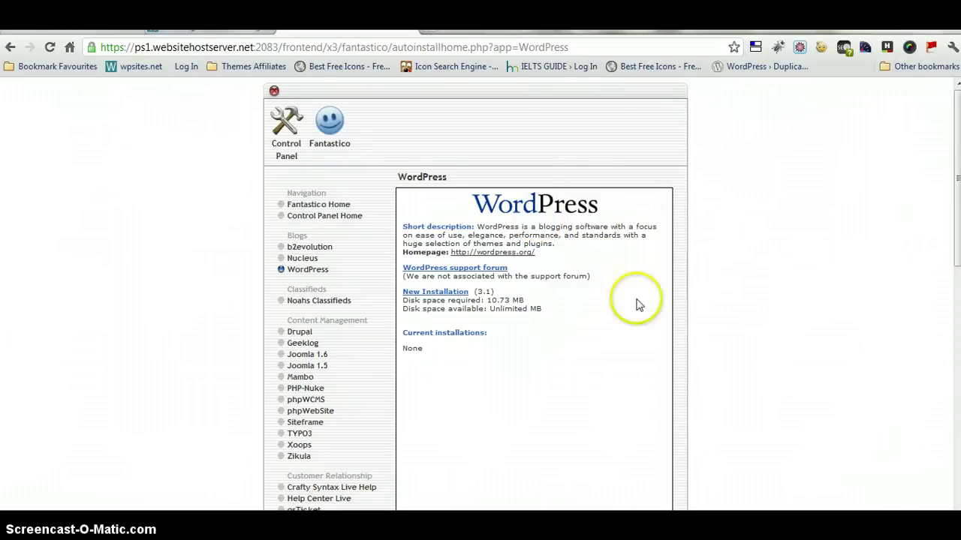
{"action": "left_click", "coordinate": [439, 298]}
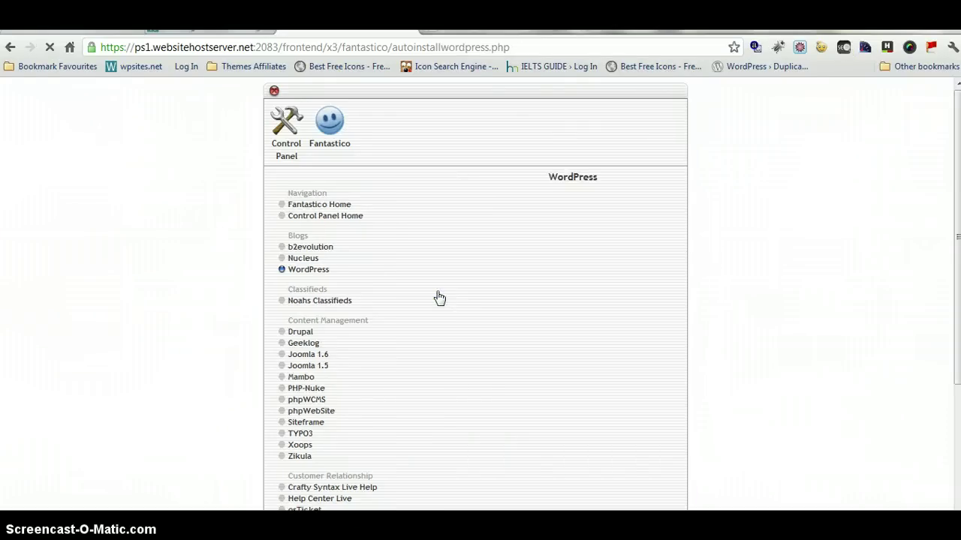
{"action": "left_click", "coordinate": [582, 268]}
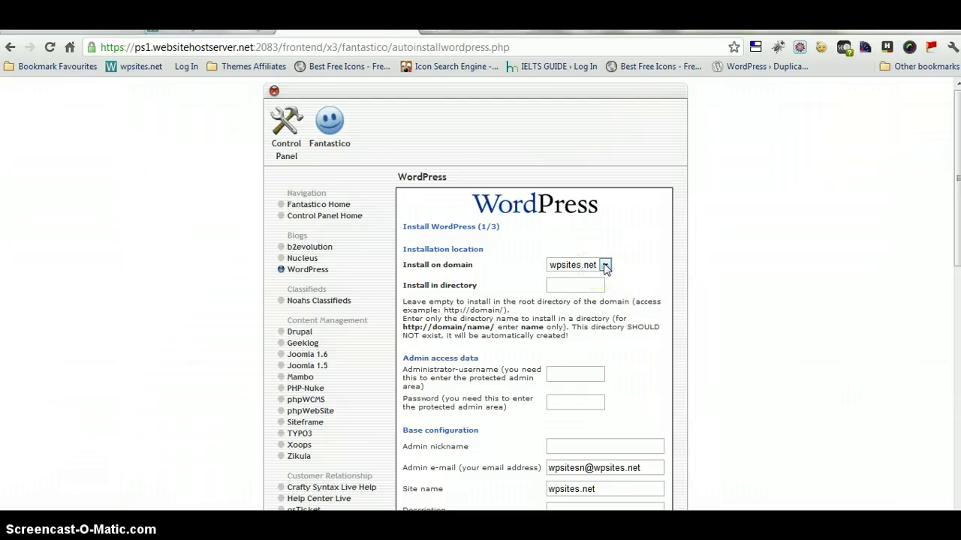
{"action": "left_click", "coordinate": [605, 266]}
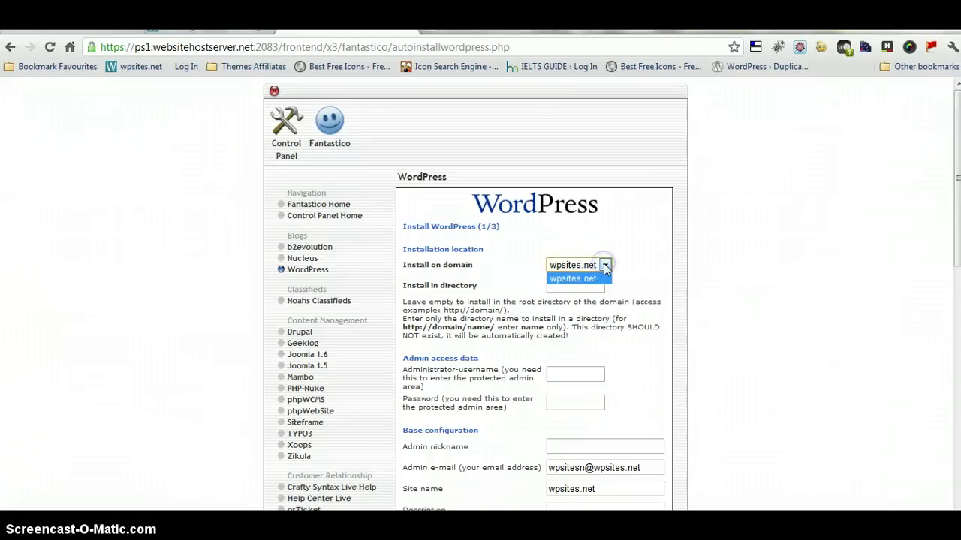
{"action": "left_click", "coordinate": [605, 269]}
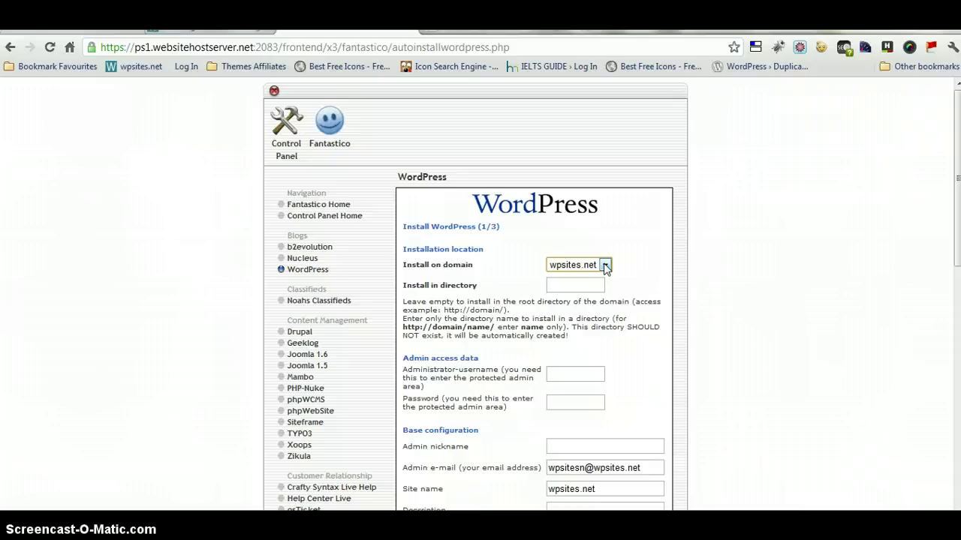
{"action": "left_click", "coordinate": [605, 268]}
{"action": "left_click", "coordinate": [563, 283]}
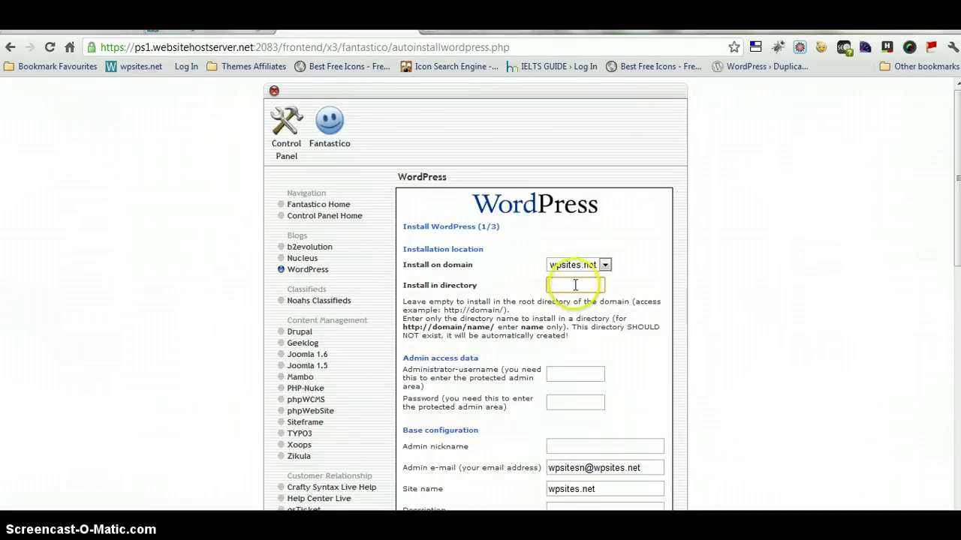
{"action": "type", "text": "blog"}
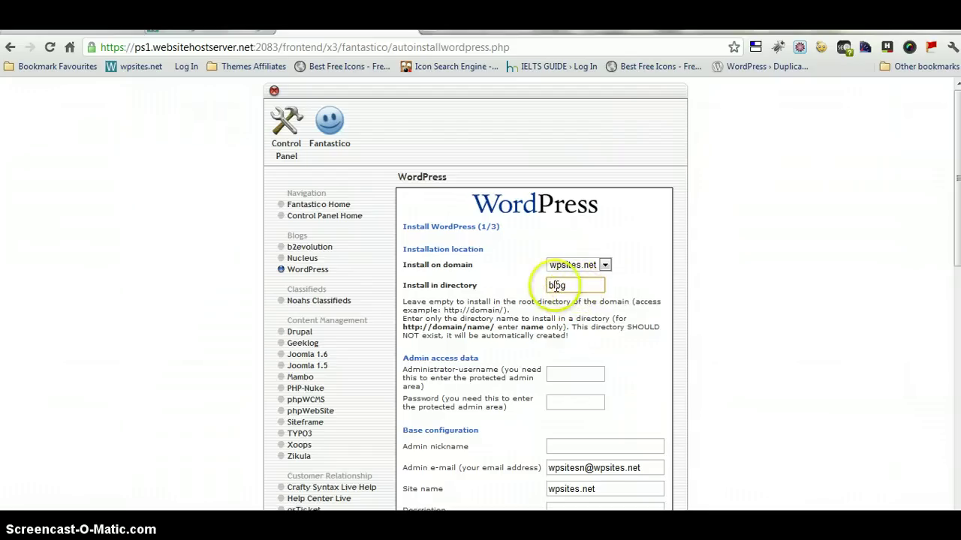
{"action": "key", "text": "BackSpace"}
{"action": "key", "text": "BackSpace"}
{"action": "key", "text": "BackSpace"}
{"action": "key", "text": "BackSpace"}
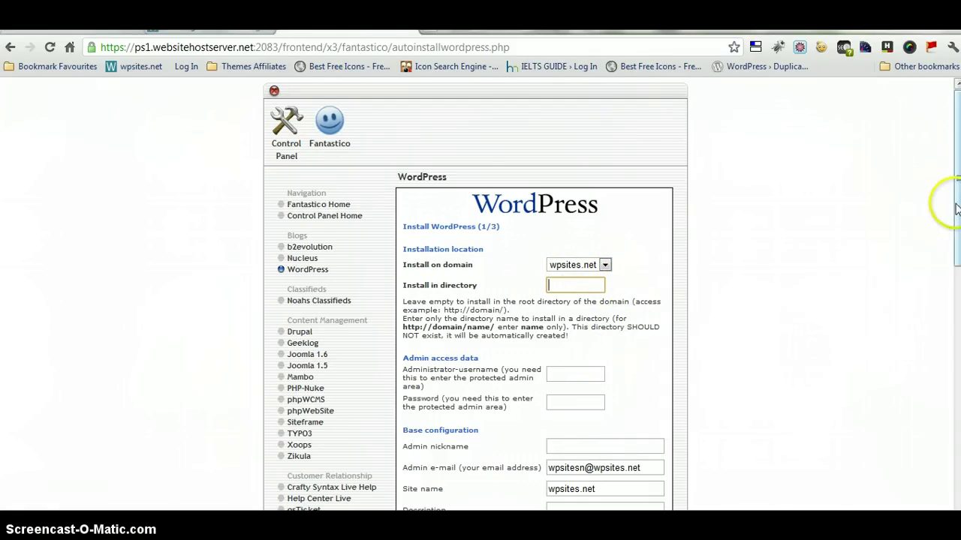
Set the WordPress administrator username to 'admin' and enter the admin password.
{"action": "scroll", "coordinate": [946, 214], "scroll_direction": "down", "scroll_amount": 2}
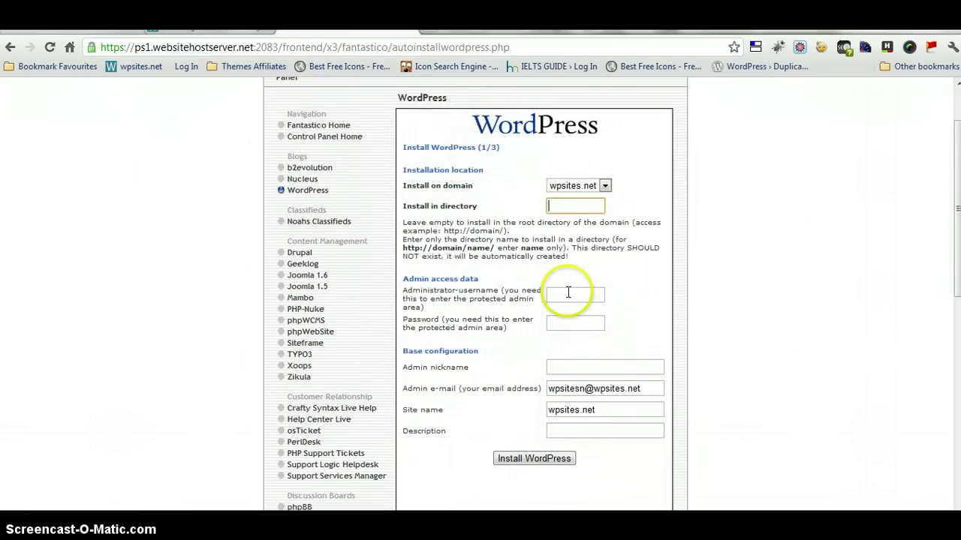
{"action": "left_click", "coordinate": [568, 294]}
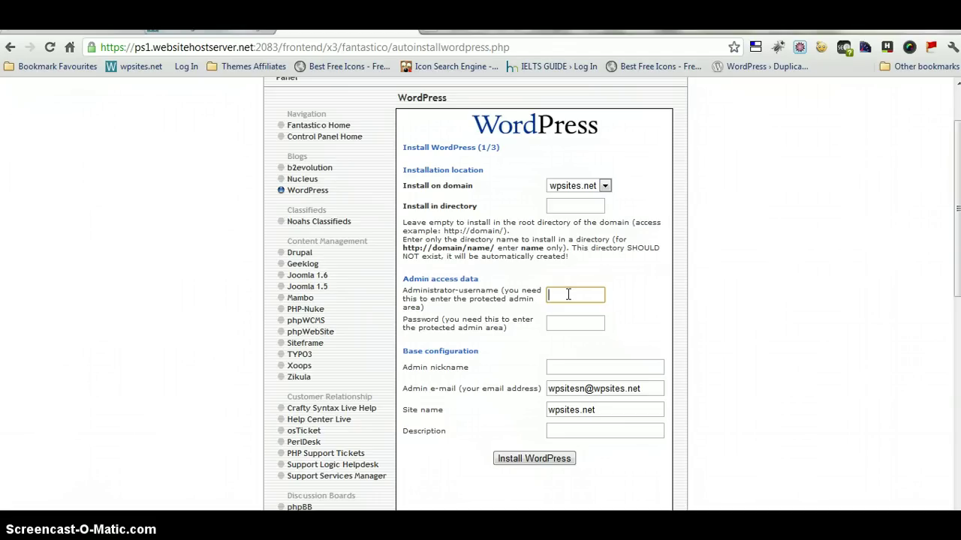
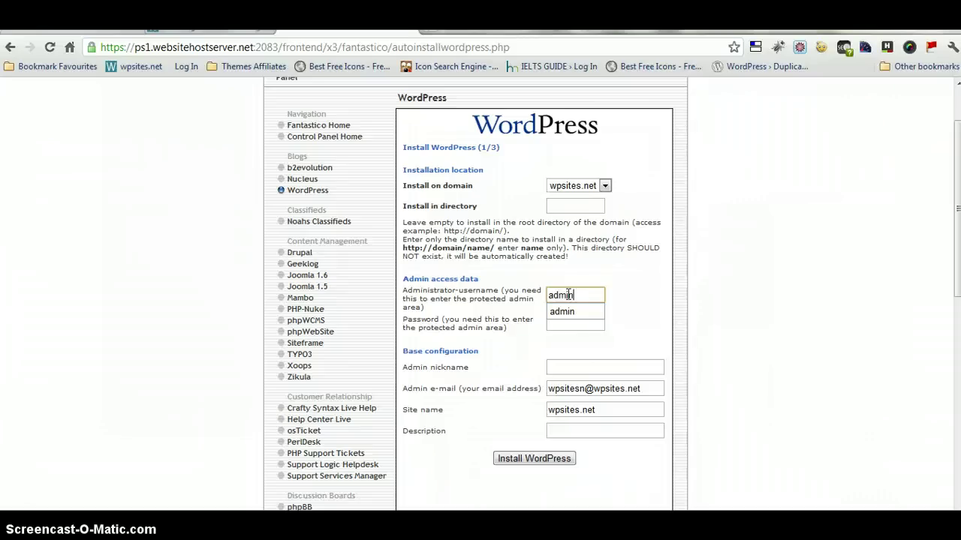
{"action": "left_click", "coordinate": [564, 310]}
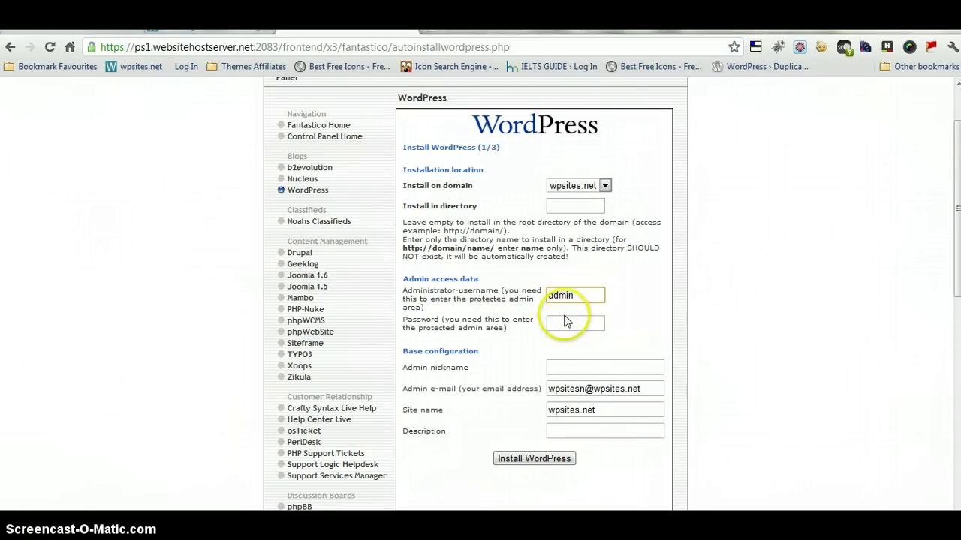
{"action": "left_click", "coordinate": [568, 321]}
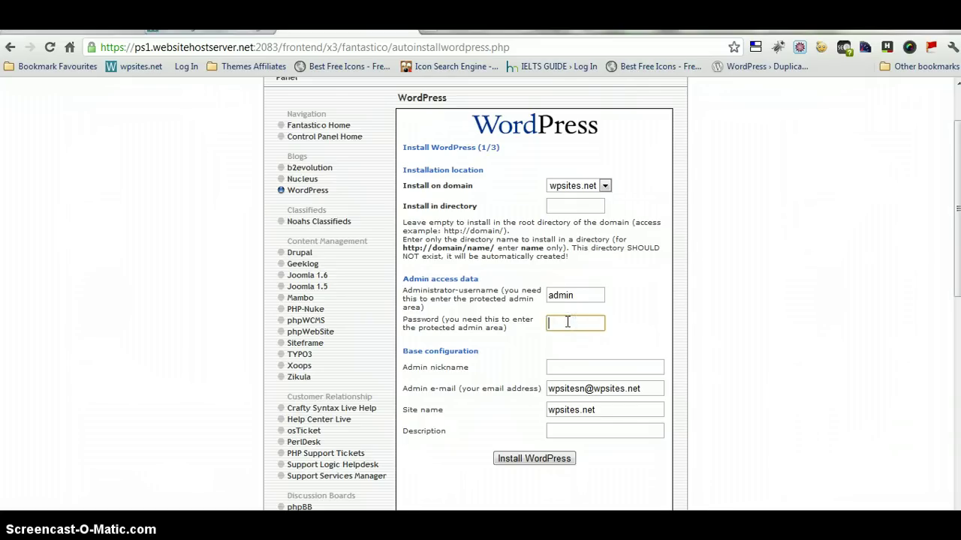
{"action": "left_click", "coordinate": [595, 314]}
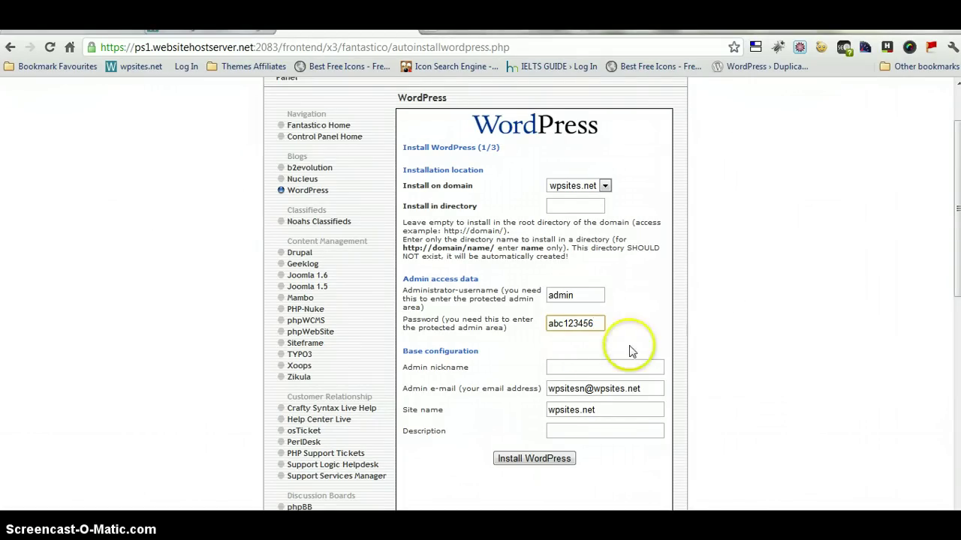
Enter the admin's nickname and update the admin e-mail address.
{"action": "left_click", "coordinate": [582, 367]}
{"action": "type", "text": "Brad"}
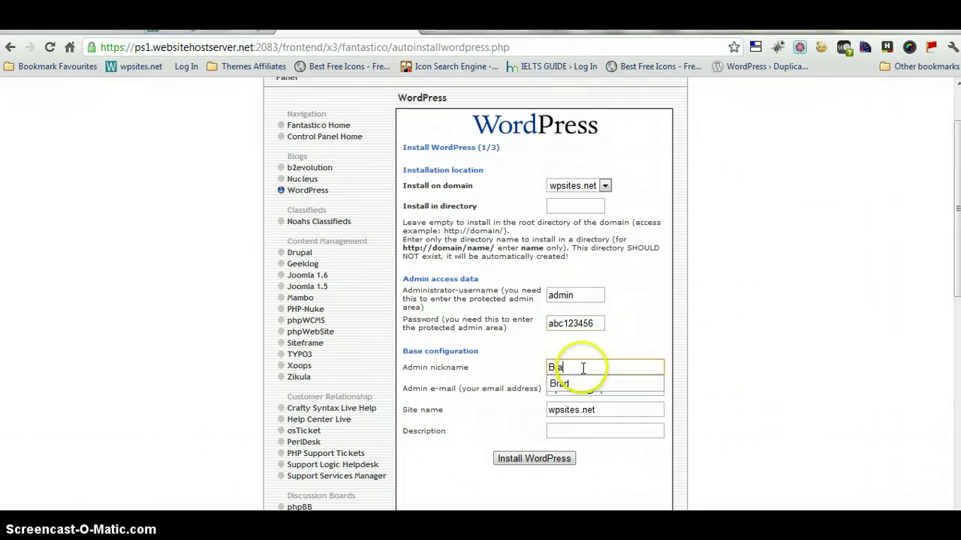
{"action": "left_click", "coordinate": [555, 385]}
{"action": "left_click", "coordinate": [585, 389]}
{"action": "key", "text": "BackSpace"}
{"action": "key", "text": "BackSpace"}
{"action": "key", "text": "BackSpace"}
{"action": "type", "text": "brad"}
Name the site 'Solutions for WordPress', describe it as 'WordPress tutorials, plugins', and submit the install.
{"action": "left_click", "coordinate": [613, 412]}
{"action": "key", "text": "BackSpace"}
{"action": "key", "text": "BackSpace"}
{"action": "key", "text": "BackSpace"}
{"action": "key", "text": "BackSpace"}
{"action": "key", "text": "BackSpace"}
{"action": "key", "text": "BackSpace"}
{"action": "type", "text": "Solutions for WordPress"}
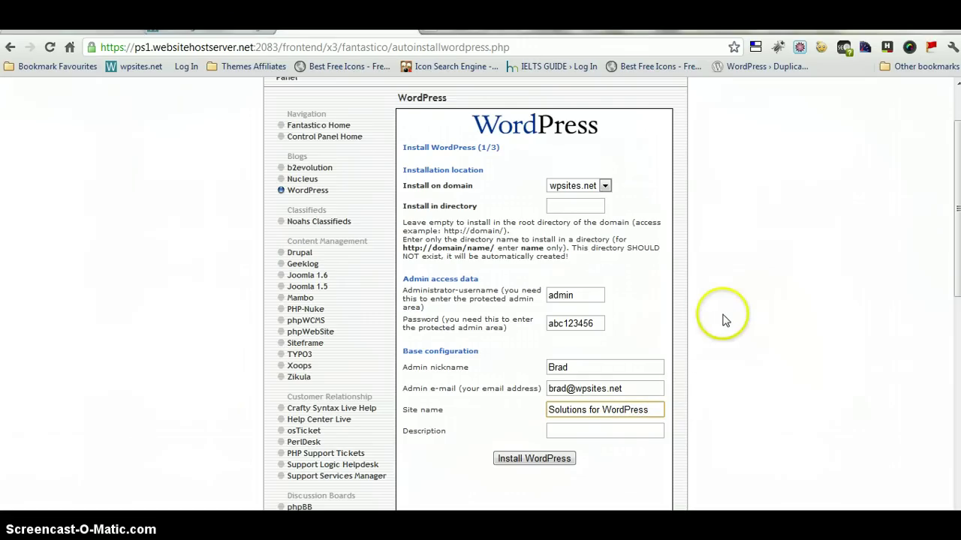
{"action": "left_click", "coordinate": [584, 430]}
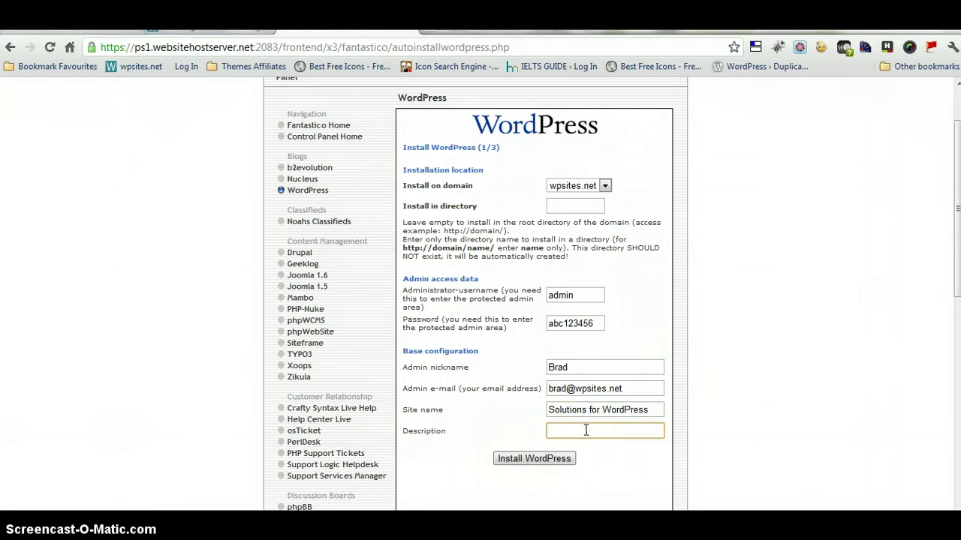
{"action": "type", "text": "WordPress"}
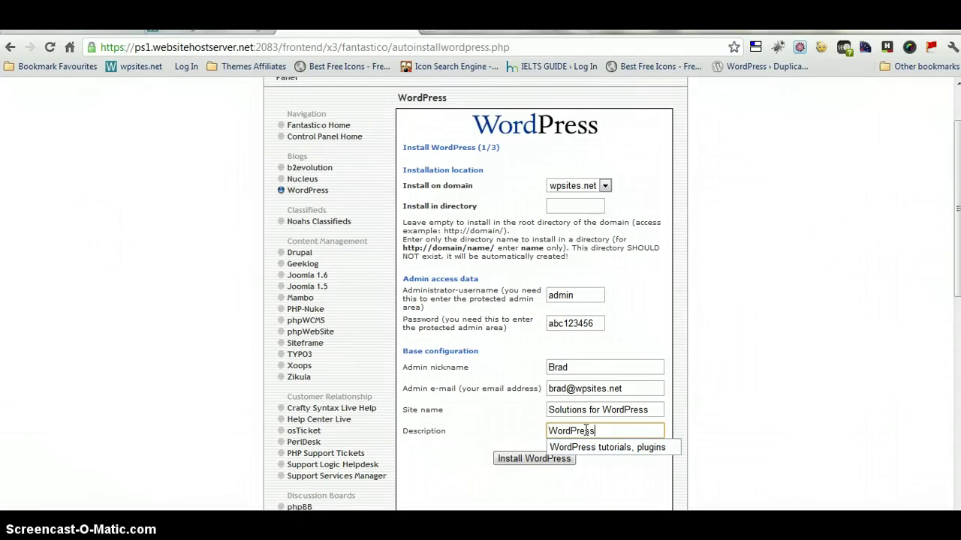
{"action": "left_click", "coordinate": [608, 448]}
{"action": "left_click", "coordinate": [533, 461]}
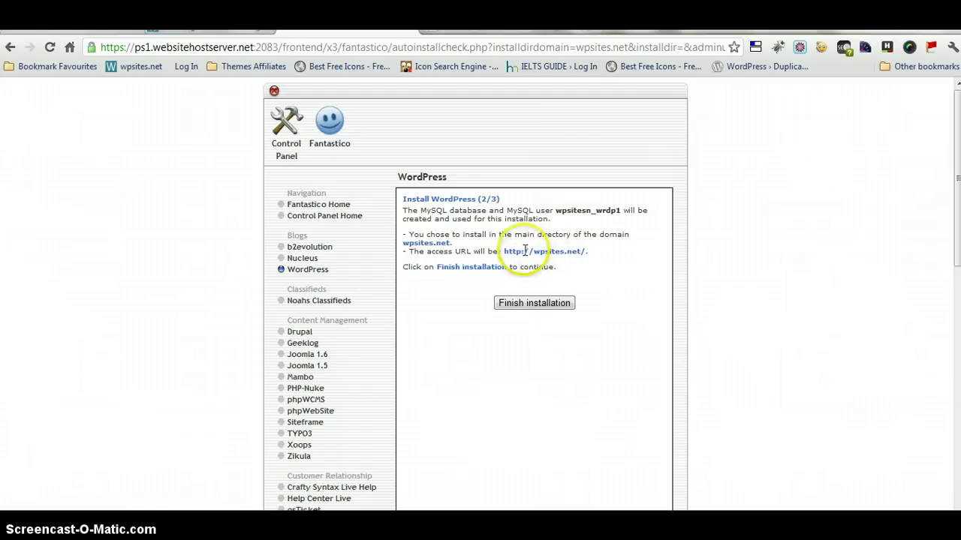
Finish the installation and view the completion page with the admin login details.
{"action": "left_click", "coordinate": [533, 303]}
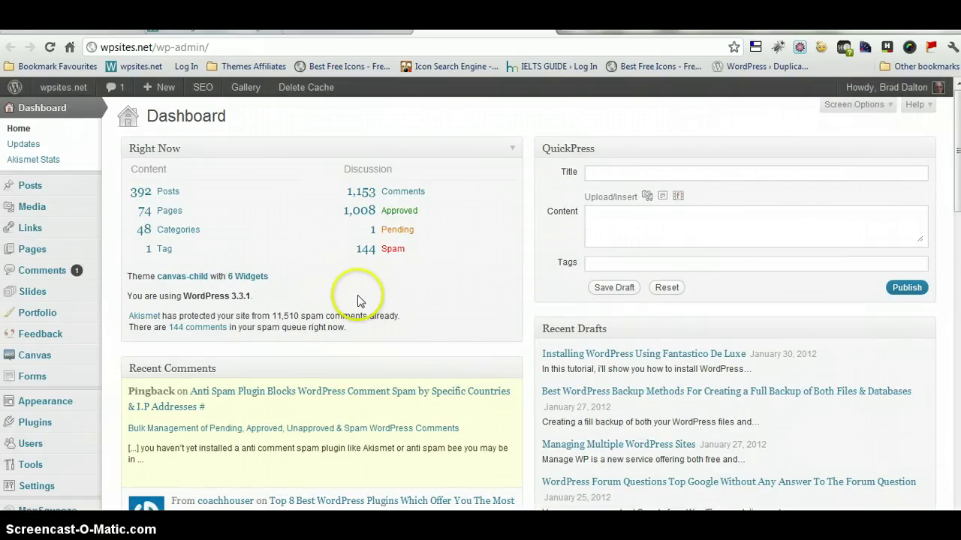
{"action": "mouse_move", "coordinate": [734, 218]}
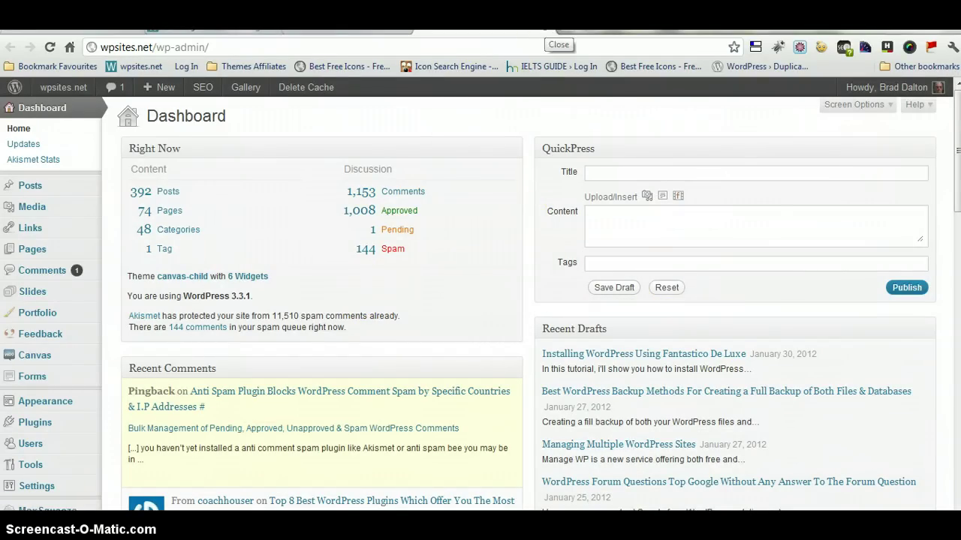
{"action": "left_click", "coordinate": [551, 31]}
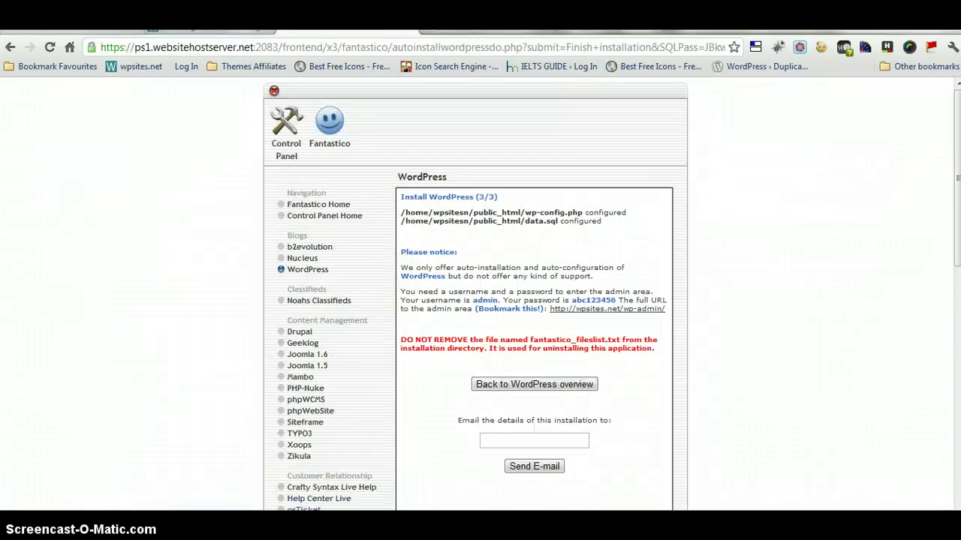
Return to the tutorial post and open Best Hosting > Best WordPress Hosts.
{"action": "left_click", "coordinate": [215, 32]}
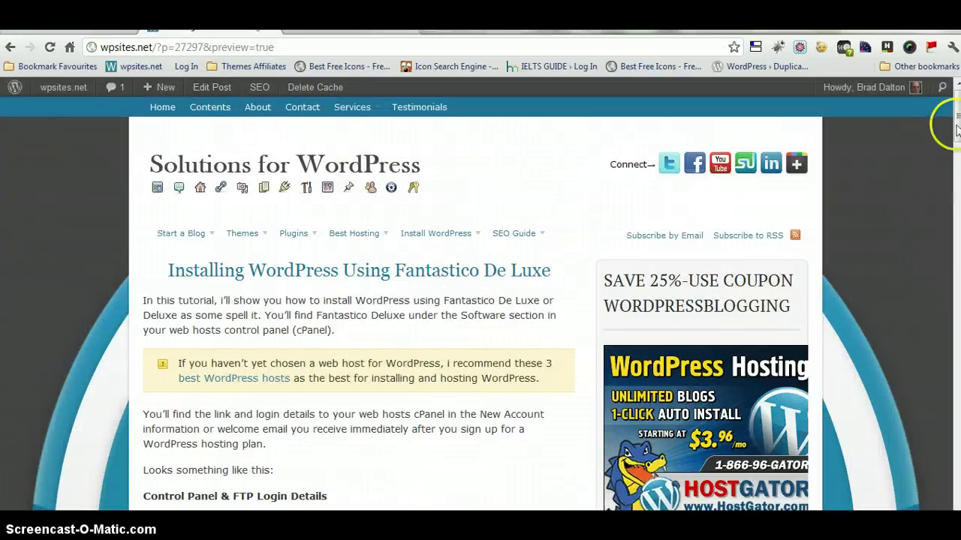
{"action": "mouse_move", "coordinate": [954, 121]}
{"action": "left_mouse_down"}
{"action": "mouse_move", "coordinate": [957, 216]}
{"action": "mouse_move", "coordinate": [958, 127]}
{"action": "left_mouse_up"}
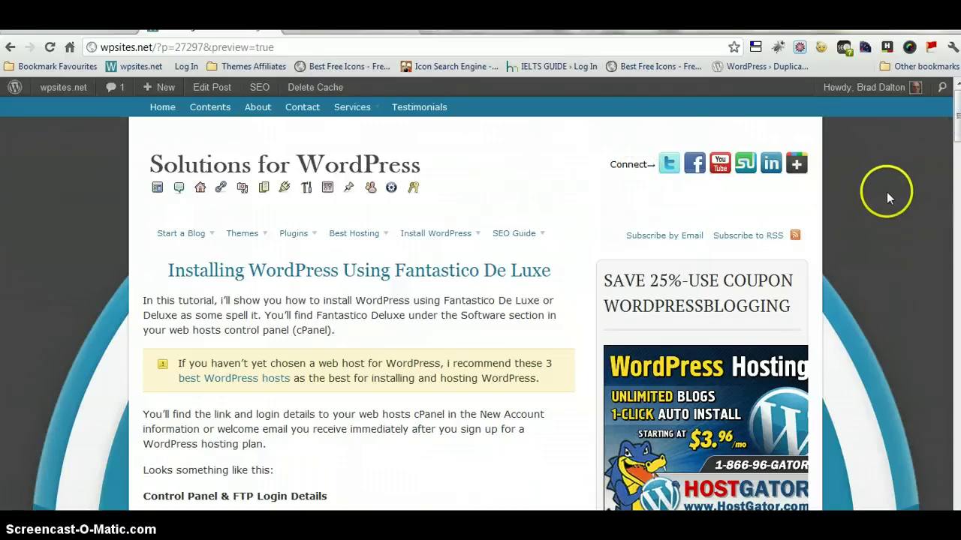
{"action": "left_click_drag", "start_coordinate": [950, 142], "coordinate": [956, 138]}
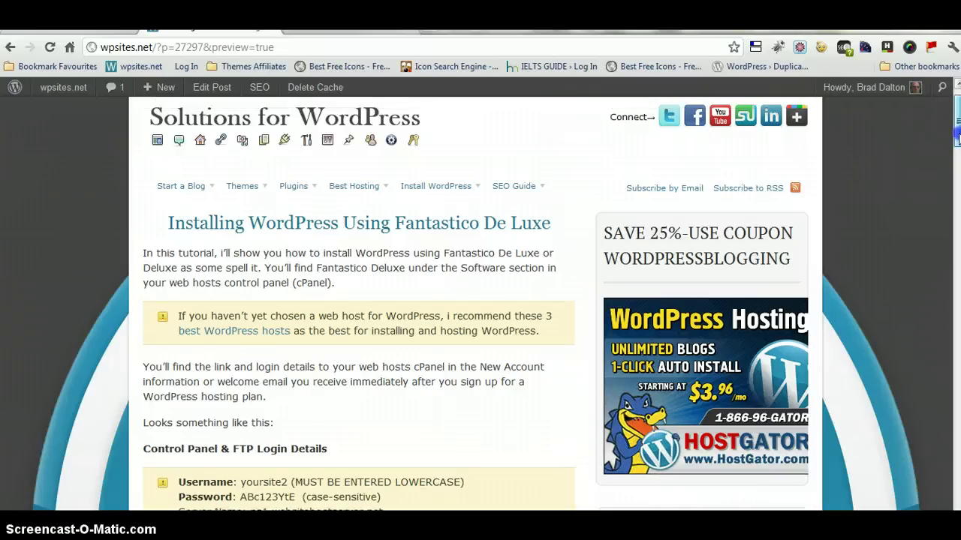
{"action": "left_click_drag", "start_coordinate": [956, 138], "coordinate": [956, 134]}
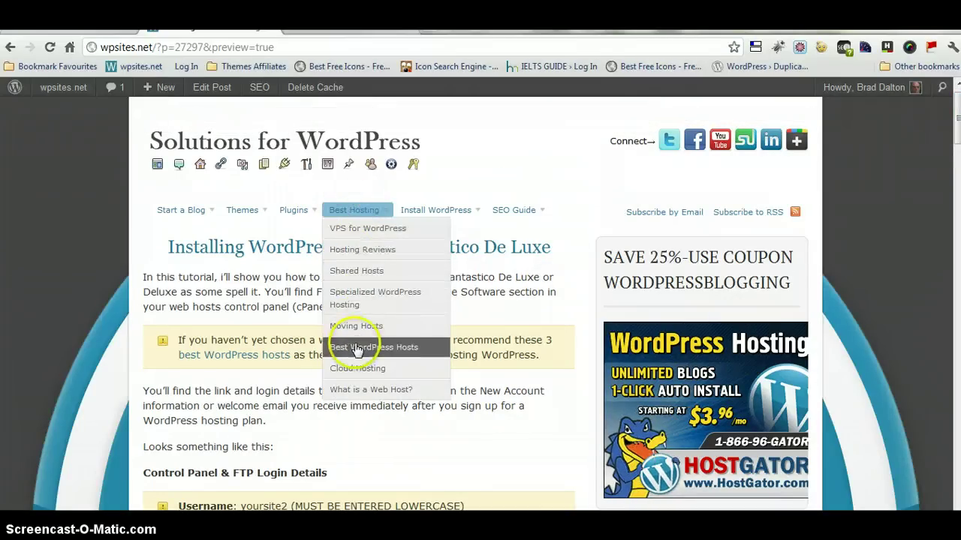
{"action": "mouse_move", "coordinate": [355, 186]}
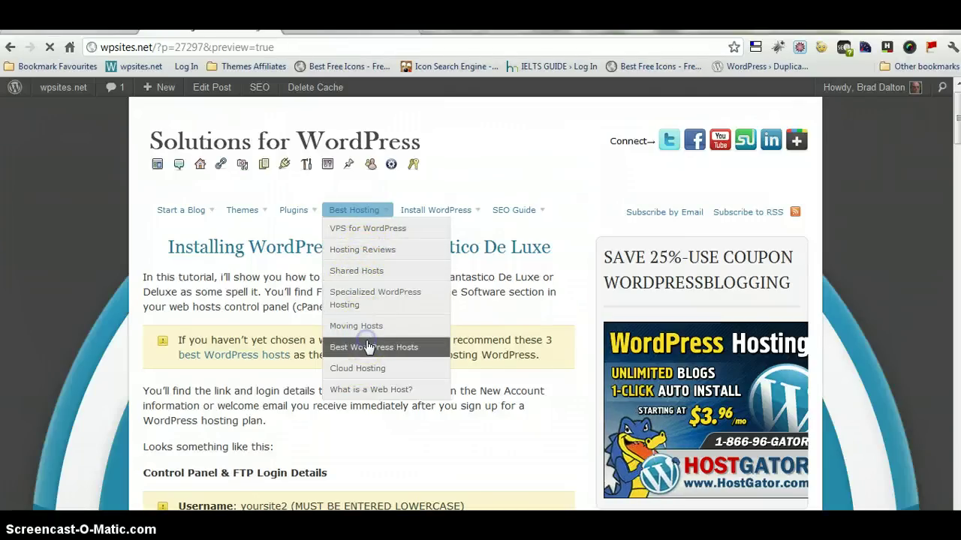
{"action": "left_click", "coordinate": [369, 346]}
{"action": "left_click", "coordinate": [377, 208]}
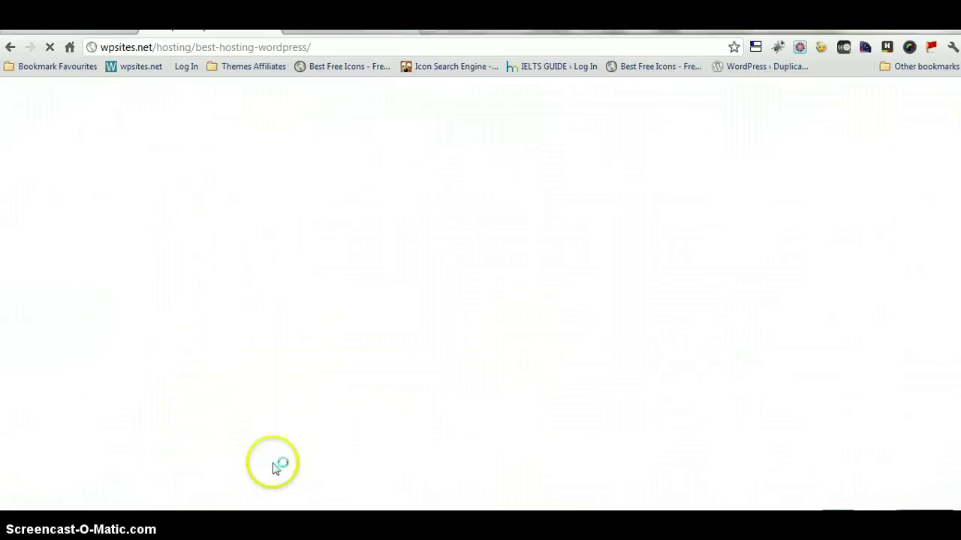